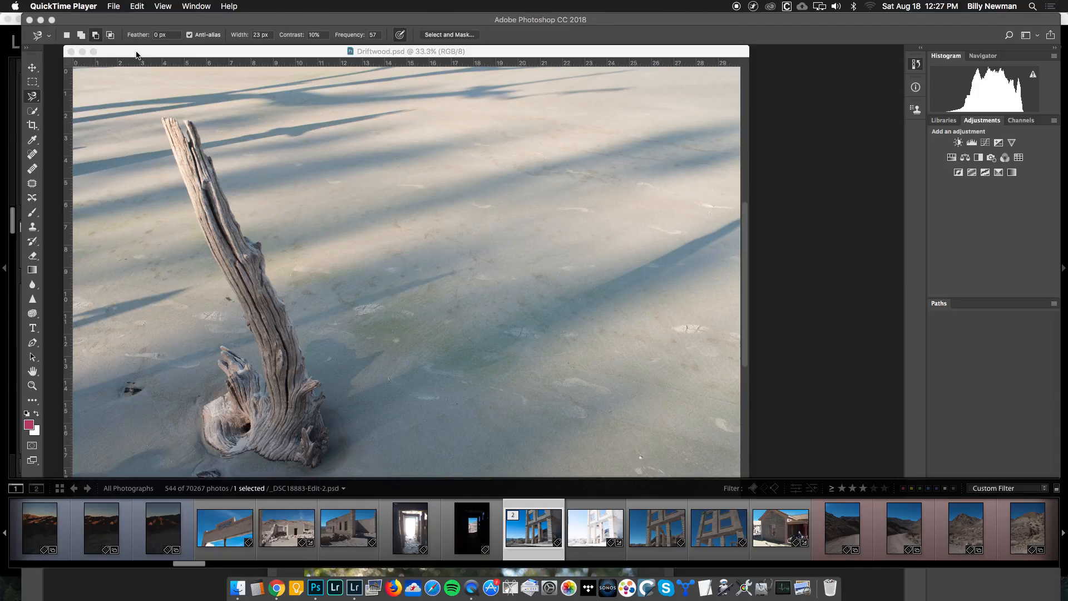
Step: Add a new blank layer above the Background layer of Driftwood.psd
{"action": "left_click", "coordinate": [137, 55]}
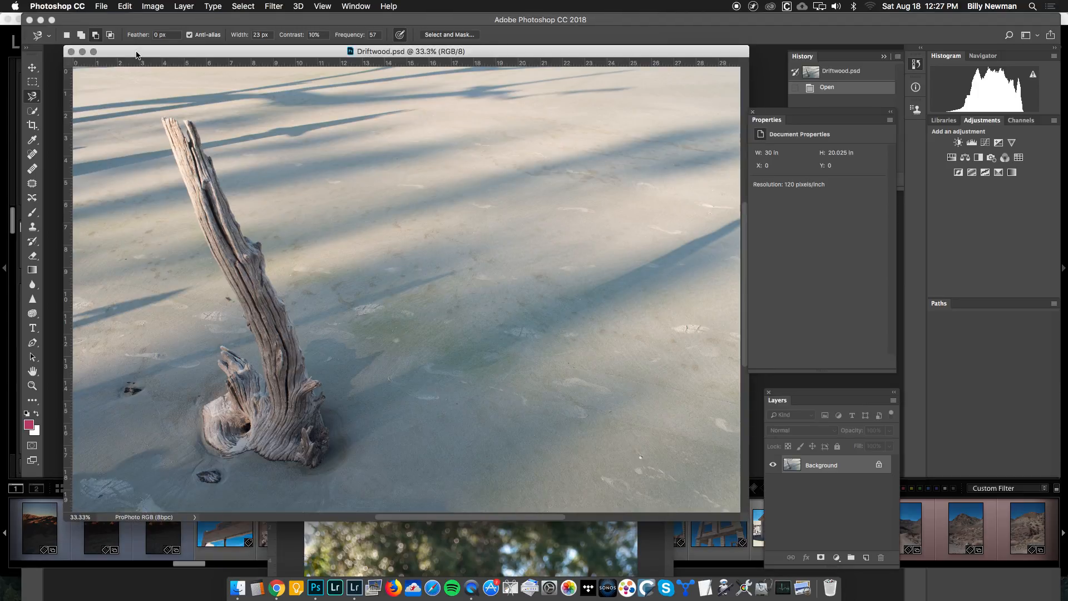
{"action": "left_click", "coordinate": [185, 6]}
{"action": "mouse_move", "coordinate": [192, 20]}
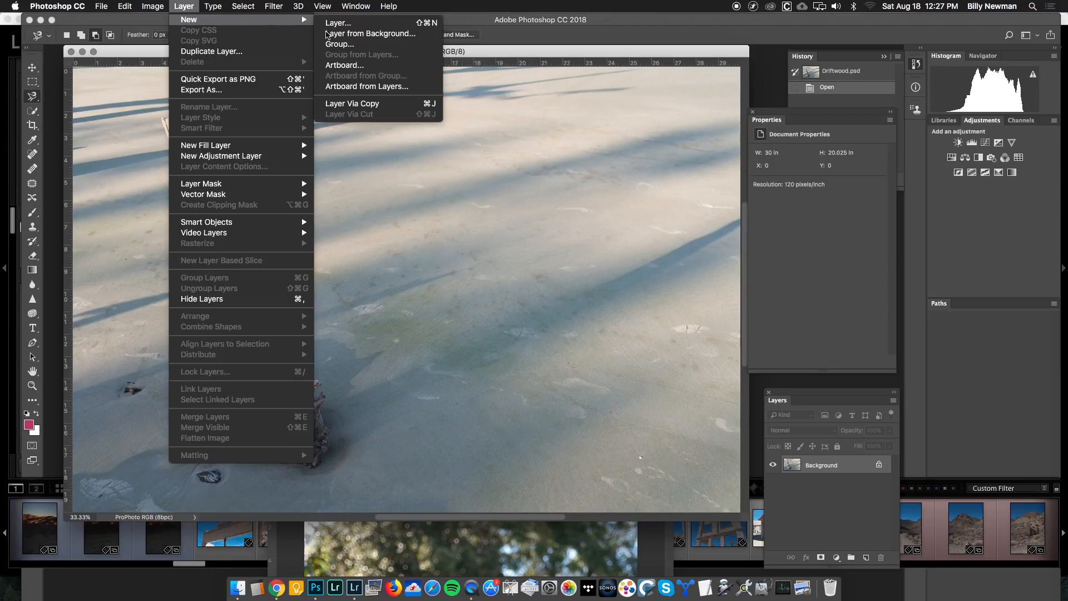
{"action": "left_click", "coordinate": [188, 6]}
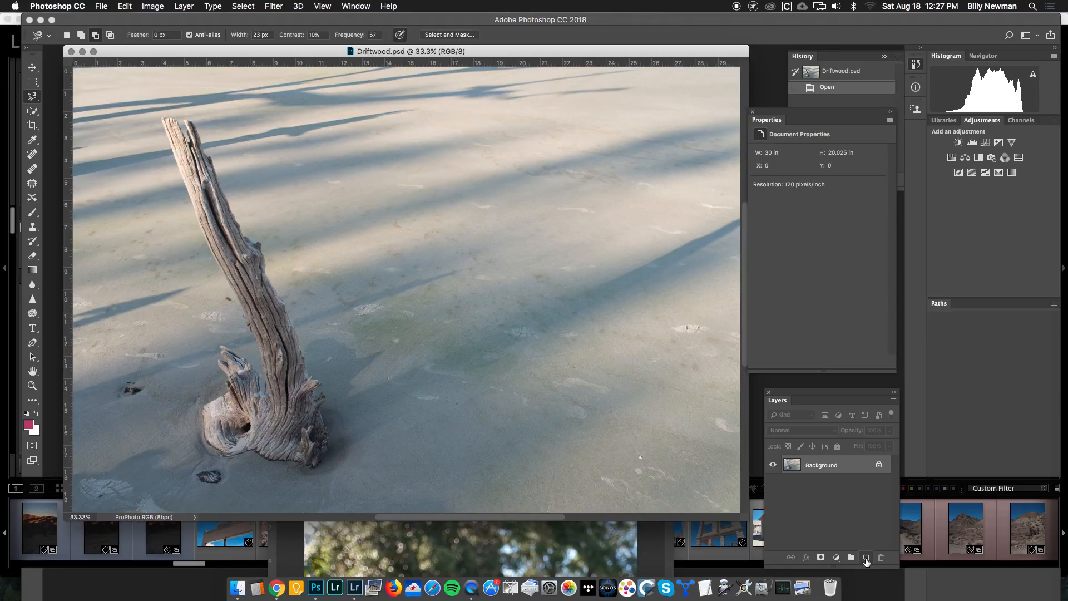
{"action": "left_click", "coordinate": [866, 558]}
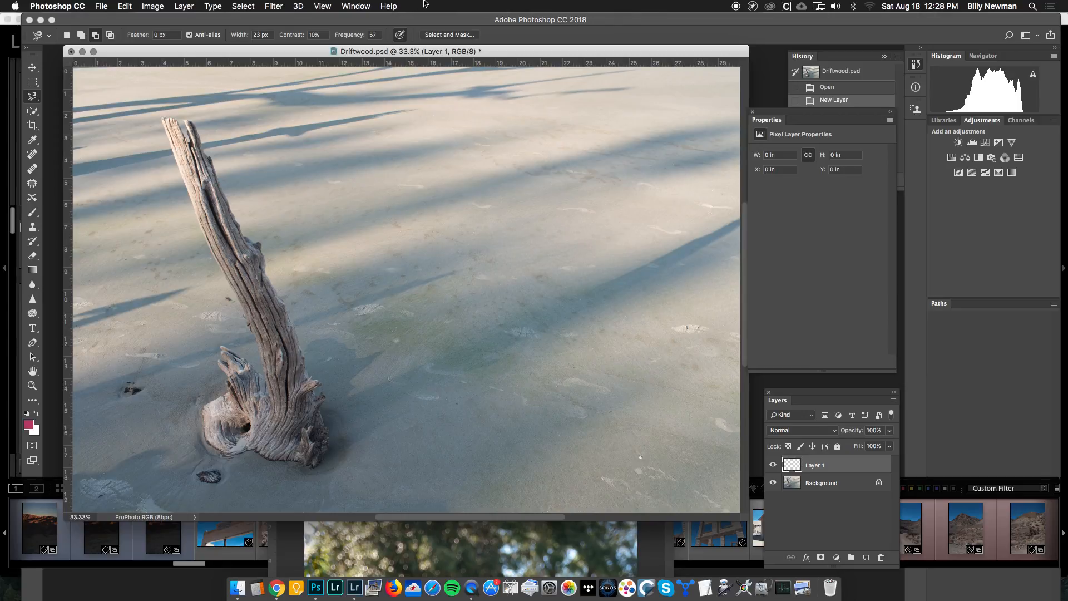
{"action": "left_click", "coordinate": [189, 8]}
{"action": "mouse_move", "coordinate": [191, 21]}
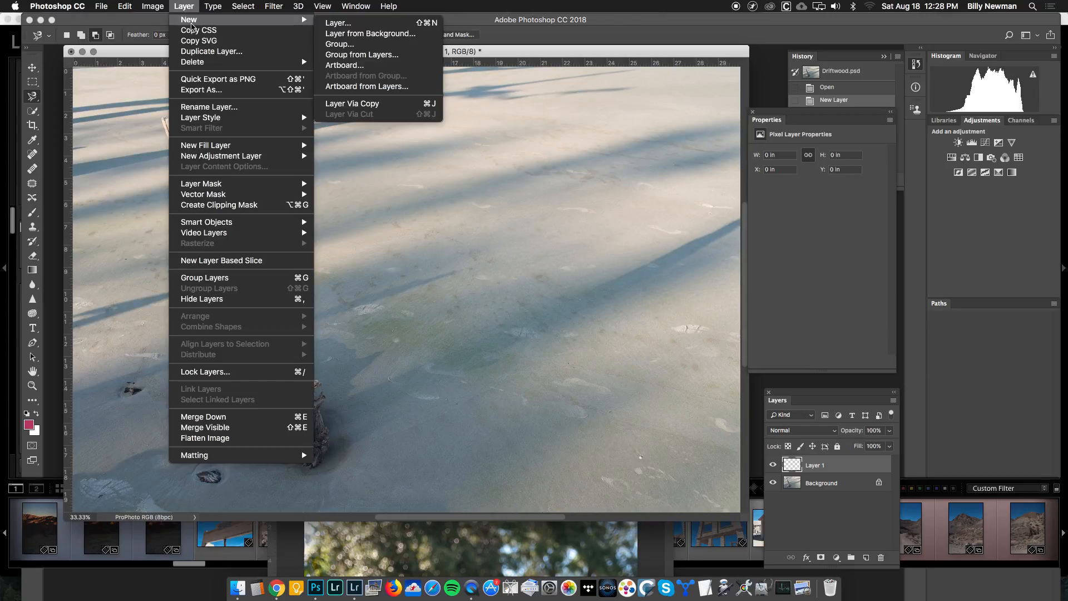
{"action": "left_click", "coordinate": [367, 22]}
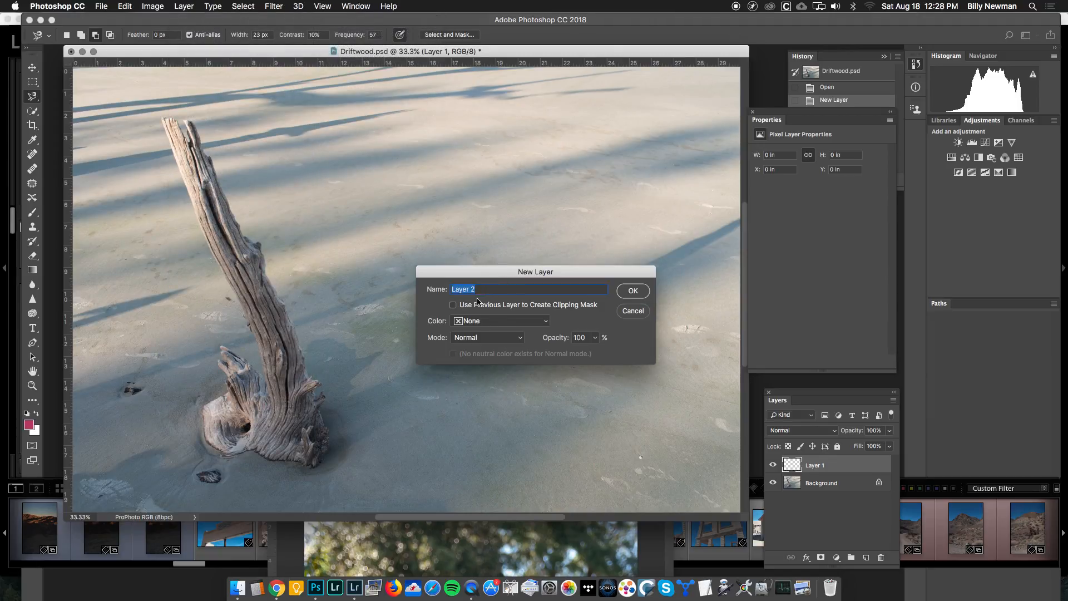
{"action": "left_click", "coordinate": [634, 310]}
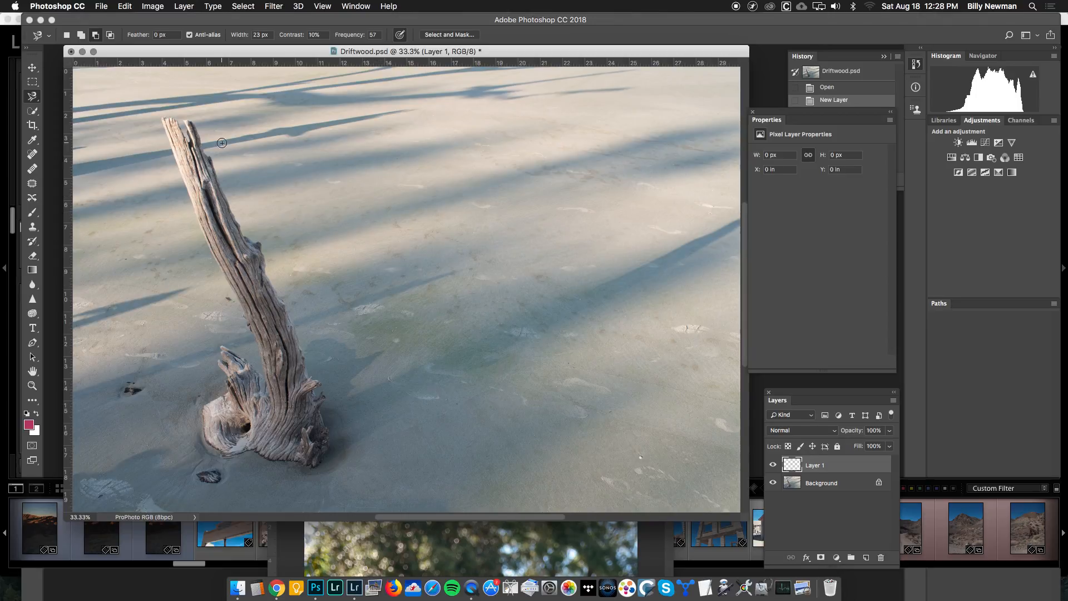
Step: Using the Spot Healing Brush with Sample All Layers enabled, heal the light marks on the sand in the upper middle of the photo
{"action": "left_click", "coordinate": [35, 157]}
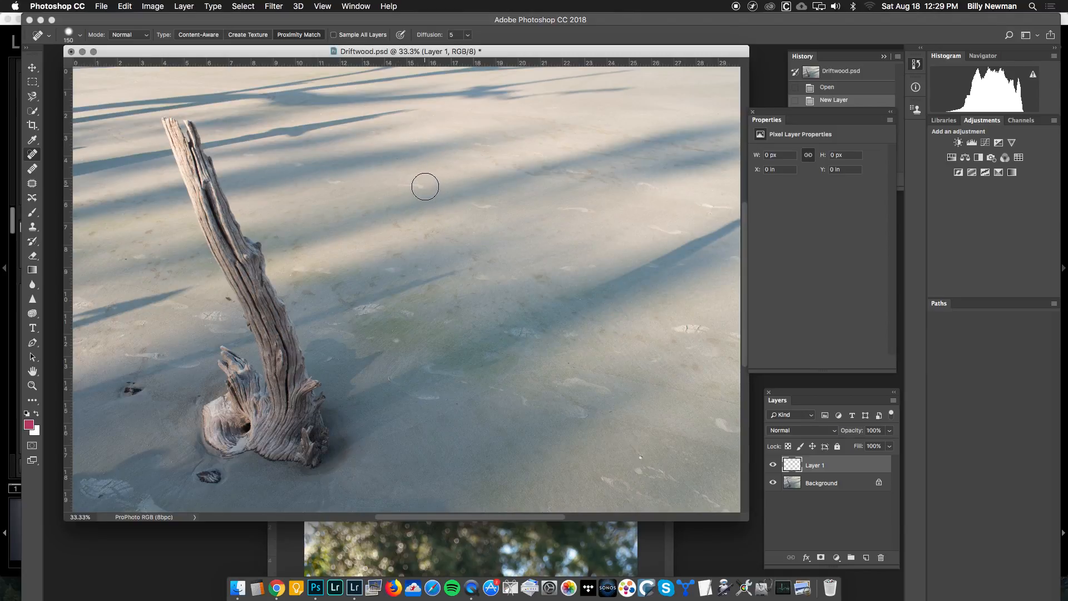
{"action": "left_click_drag", "start_coordinate": [424, 187], "coordinate": [389, 190]}
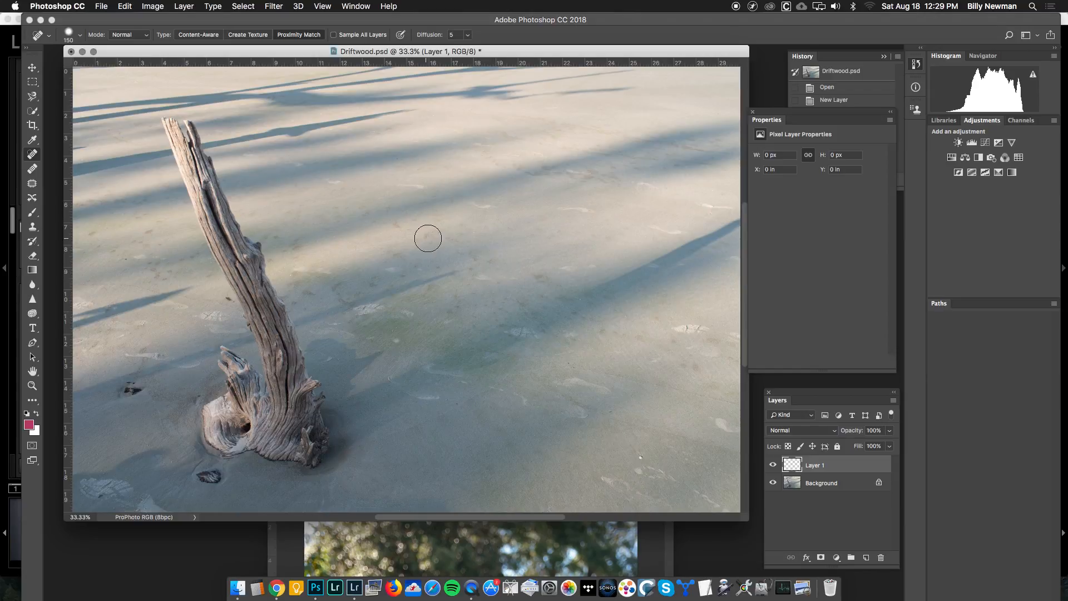
{"action": "left_click", "coordinate": [334, 36]}
{"action": "left_click_drag", "start_coordinate": [421, 186], "coordinate": [400, 187]}
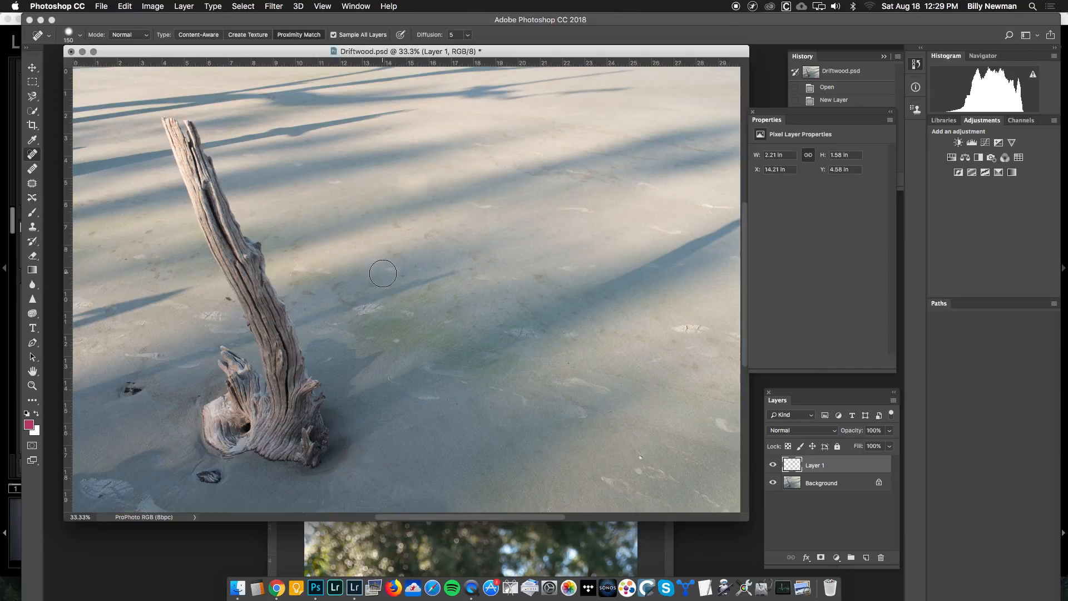
{"action": "left_click_drag", "start_coordinate": [586, 210], "coordinate": [553, 210]}
{"action": "left_click_drag", "start_coordinate": [487, 206], "coordinate": [466, 212]}
Step: Try to heal marks to the right of the driftwood's upper end with the 150 px brush, and undo those strokes
{"action": "left_click", "coordinate": [336, 178]}
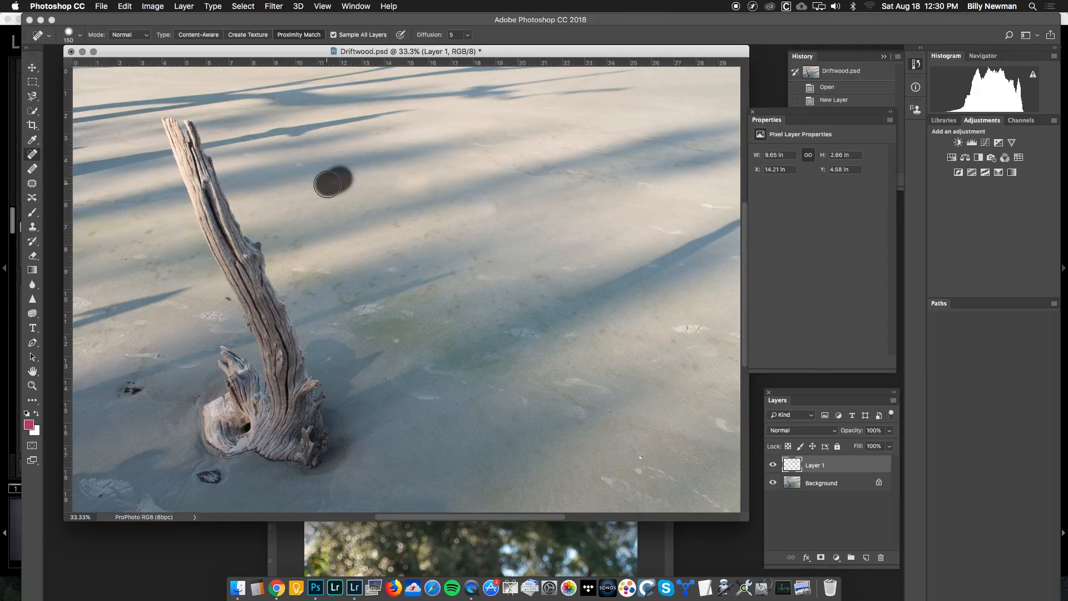
{"action": "left_click", "coordinate": [298, 165]}
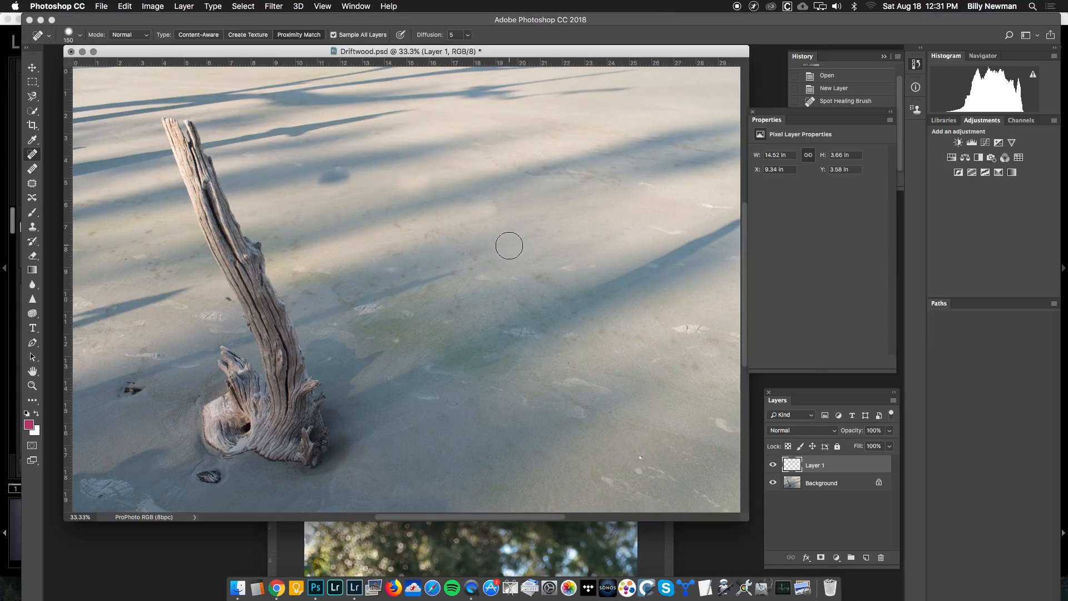
{"action": "key", "text": "super+z"}
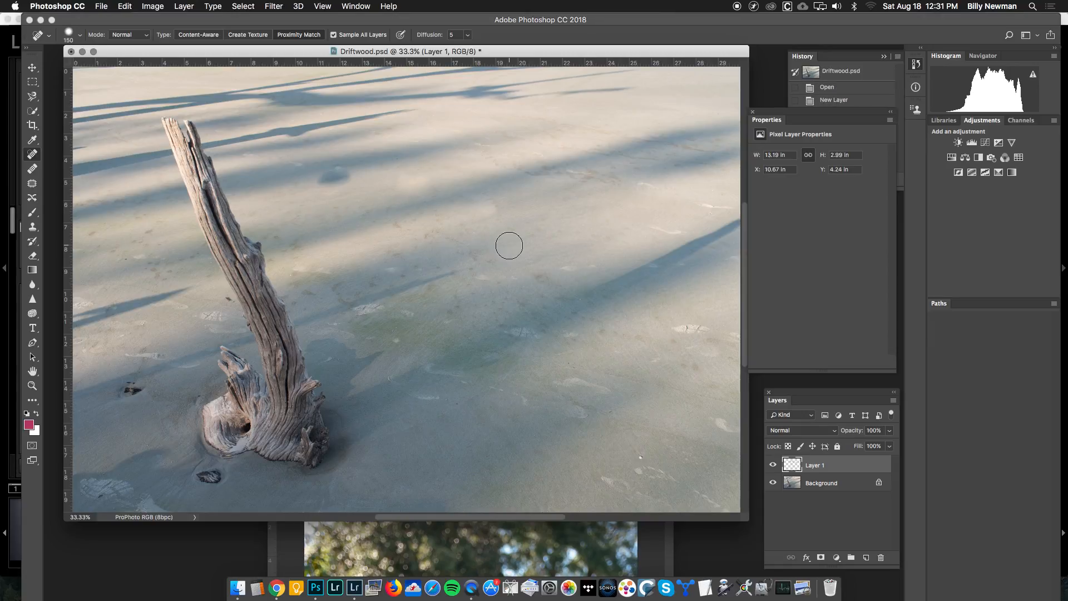
{"action": "left_click", "coordinate": [859, 79]}
{"action": "left_click", "coordinate": [846, 151]}
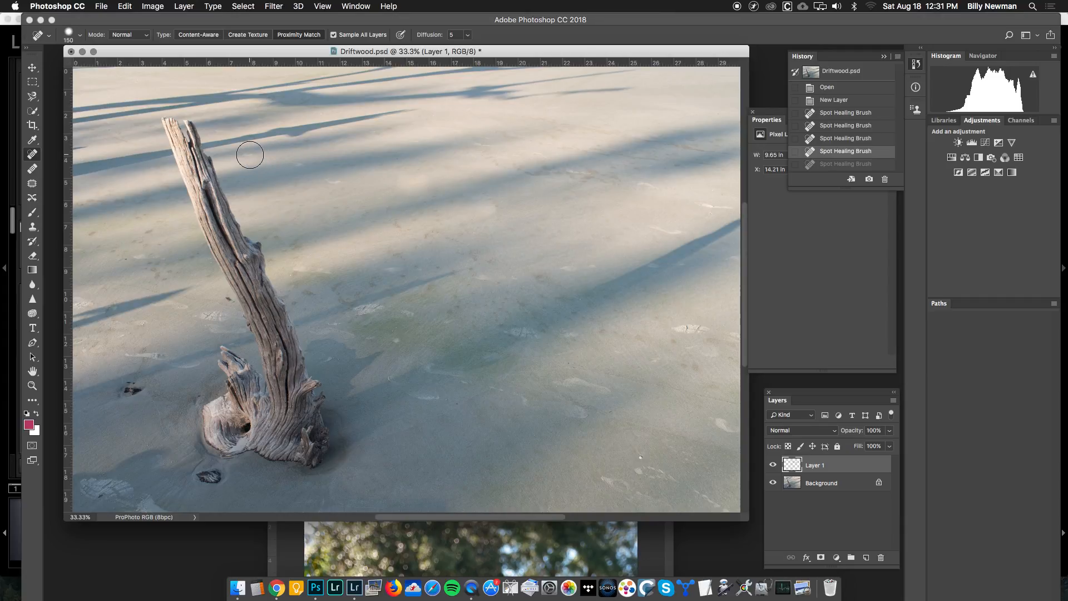
{"action": "left_click", "coordinate": [250, 154]}
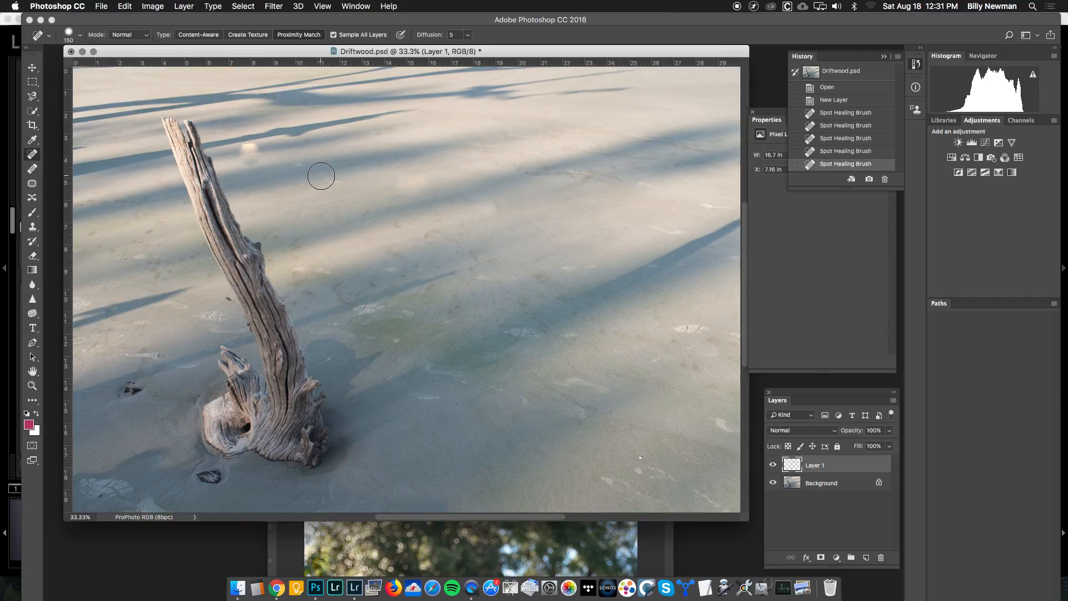
{"action": "key", "text": "super+z"}
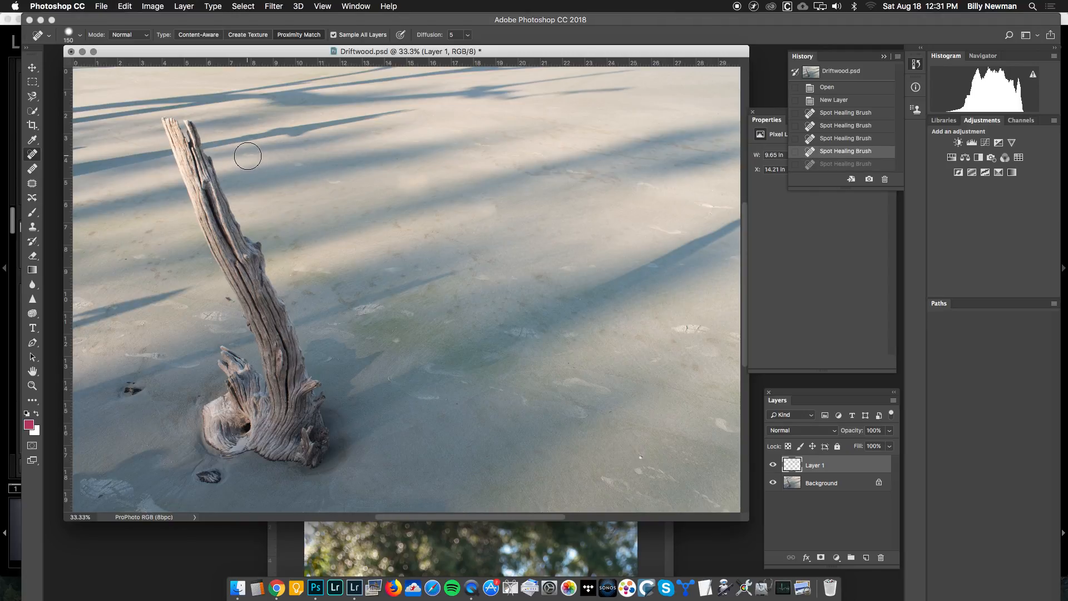
Step: Reduce the healing brush to 50 px and heal the small spots just right of the driftwood's upper end
{"action": "key", "text": "bracketleft"}
{"action": "key", "text": "bracketleft"}
{"action": "key", "text": "bracketleft"}
{"action": "key", "text": "bracketleft"}
{"action": "key", "text": "bracketleft"}
{"action": "key", "text": "bracketleft"}
{"action": "left_click_drag", "start_coordinate": [245, 155], "coordinate": [247, 155]}
{"action": "left_click", "coordinate": [252, 156]}
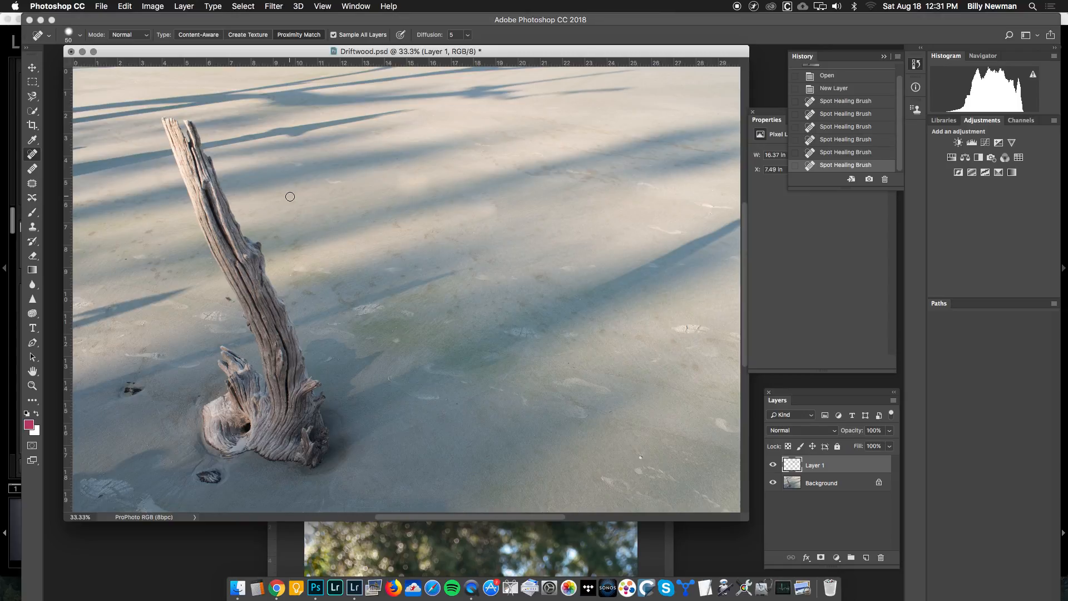
Step: Try to heal the thin shadow beside the driftwood's upper end with an enlarged brush, up to 300 px, and undo it
{"action": "key", "text": "bracketright"}
{"action": "key", "text": "bracketright"}
{"action": "key", "text": "bracketright"}
{"action": "key", "text": "bracketright"}
{"action": "key", "text": "bracketright"}
{"action": "key", "text": "bracketright"}
{"action": "key", "text": "bracketright"}
{"action": "key", "text": "bracketright"}
{"action": "key", "text": "bracketright"}
{"action": "left_click", "coordinate": [275, 143]}
{"action": "key", "text": "bracketright"}
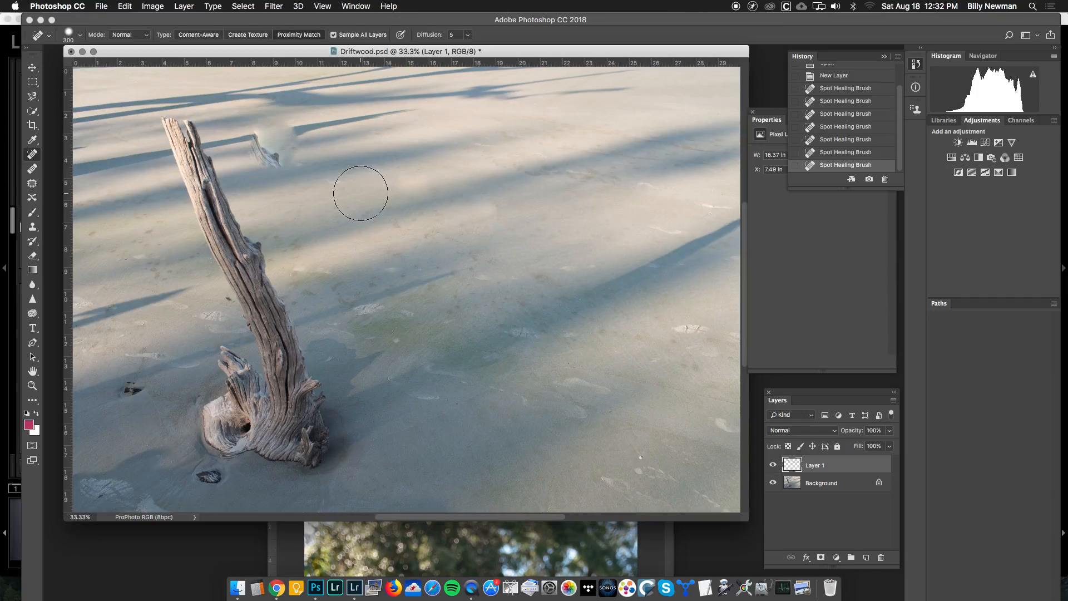
{"action": "key", "text": "super+z"}
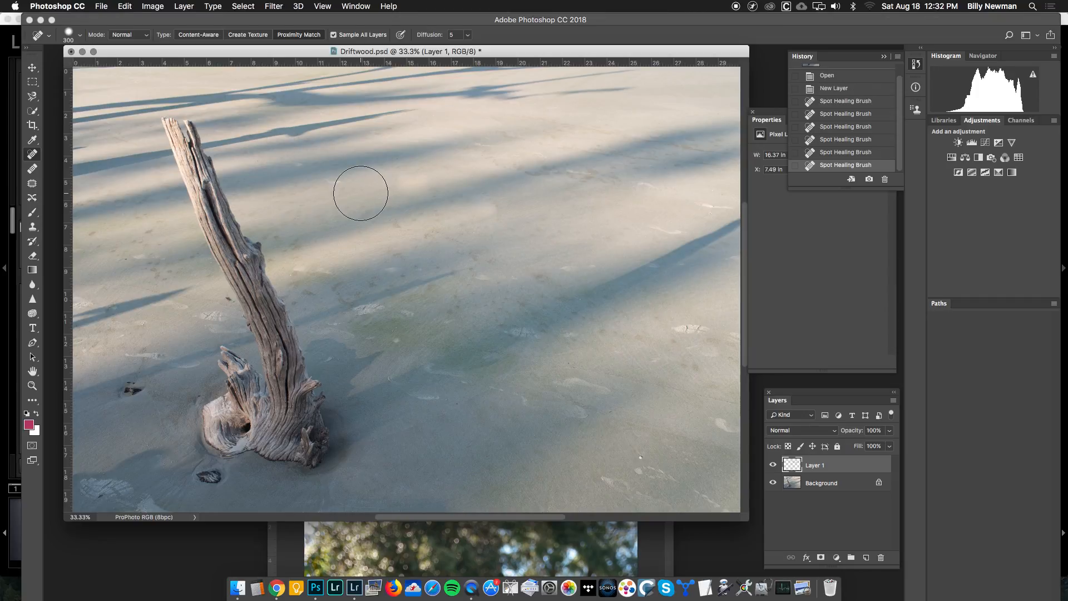